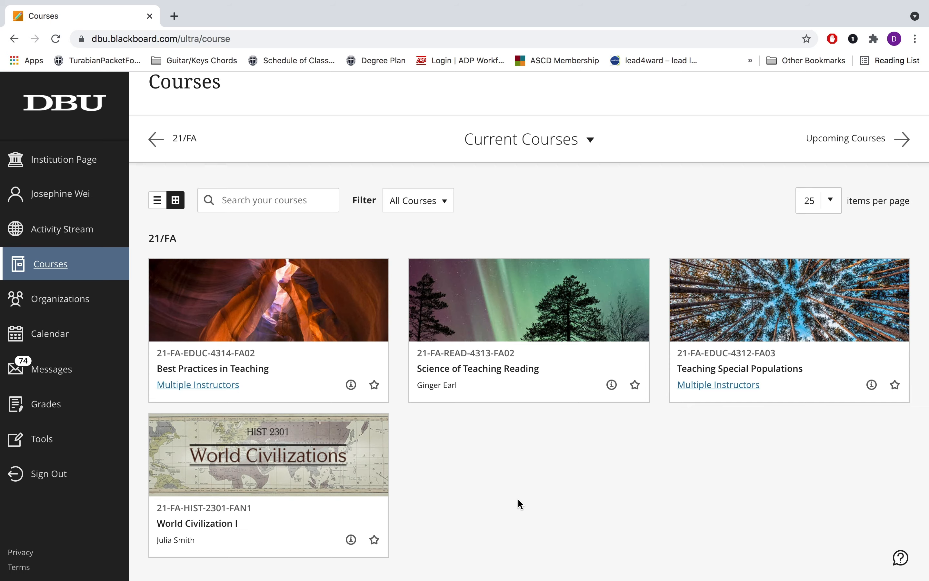
Start a new Class Email message from the World Civilization I course
{"action": "left_click", "coordinate": [267, 519]}
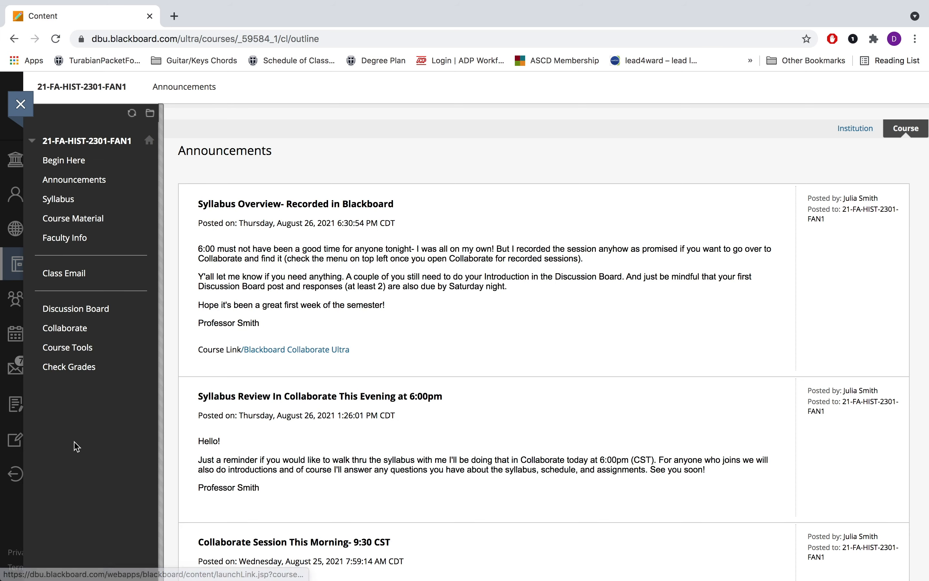
{"action": "left_click", "coordinate": [83, 283]}
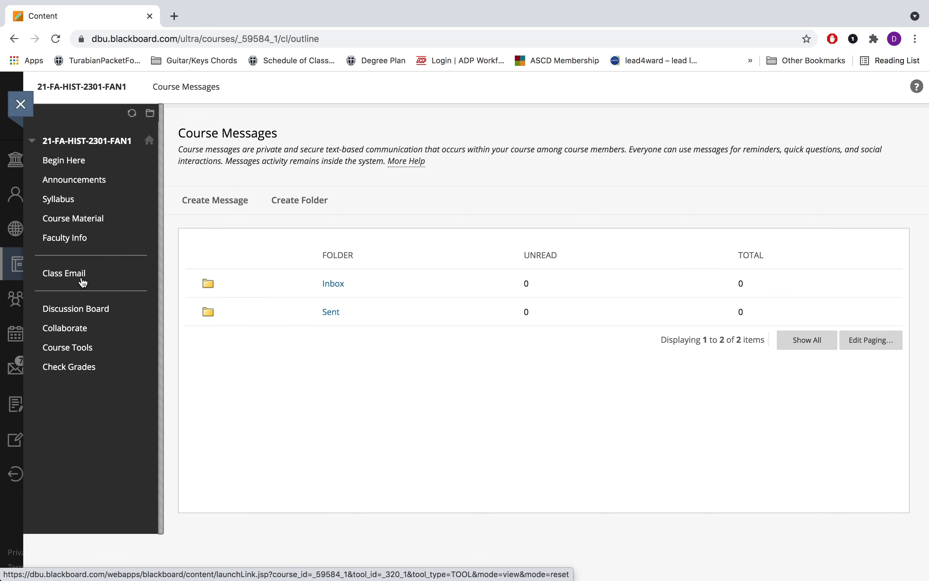
{"action": "left_click", "coordinate": [215, 205]}
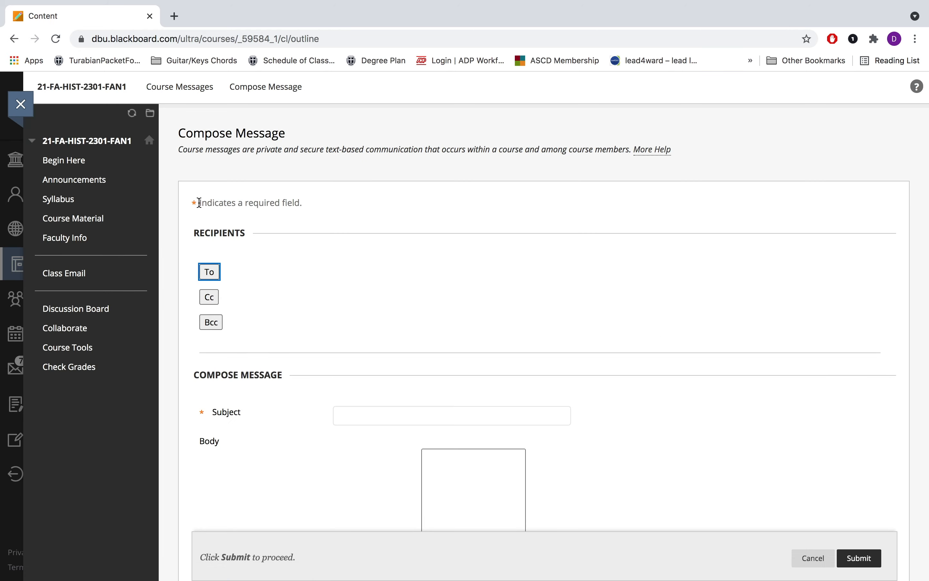
Select the course instructor from the To list and add them as the recipient
{"action": "scroll", "coordinate": [327, 215], "scroll_direction": "down", "scroll_amount": 1}
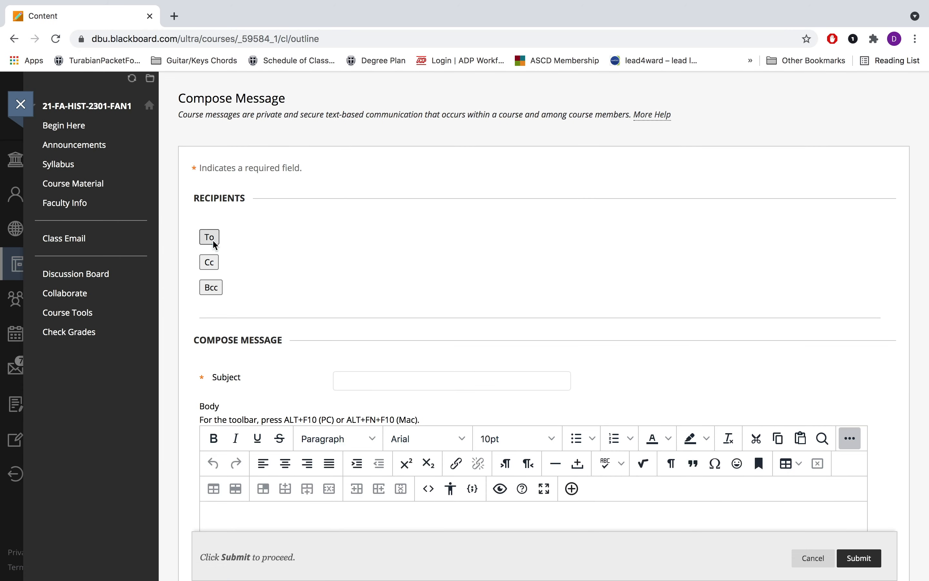
{"action": "left_click", "coordinate": [209, 238]}
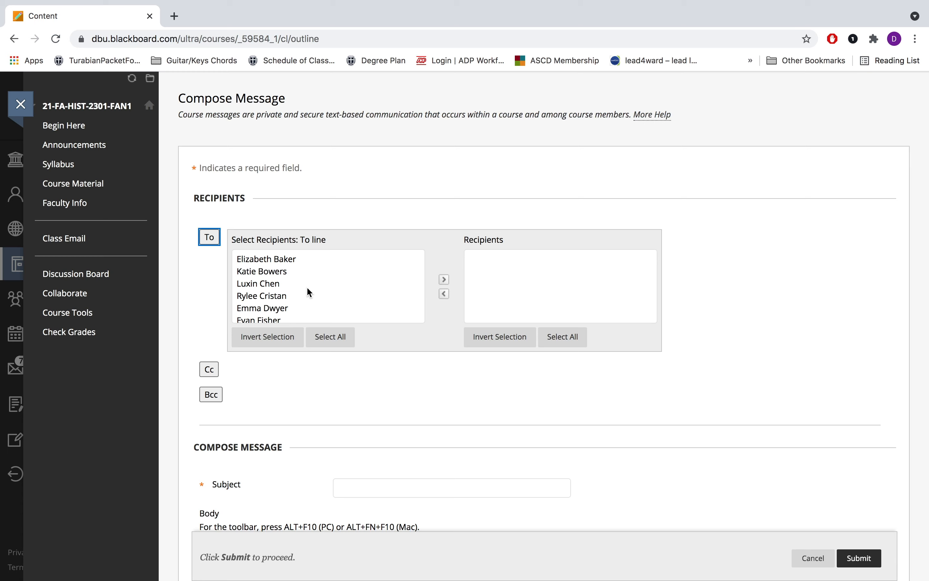
{"action": "scroll", "coordinate": [308, 288], "scroll_direction": "down", "scroll_amount": 3}
{"action": "scroll", "coordinate": [307, 288], "scroll_direction": "down", "scroll_amount": 6}
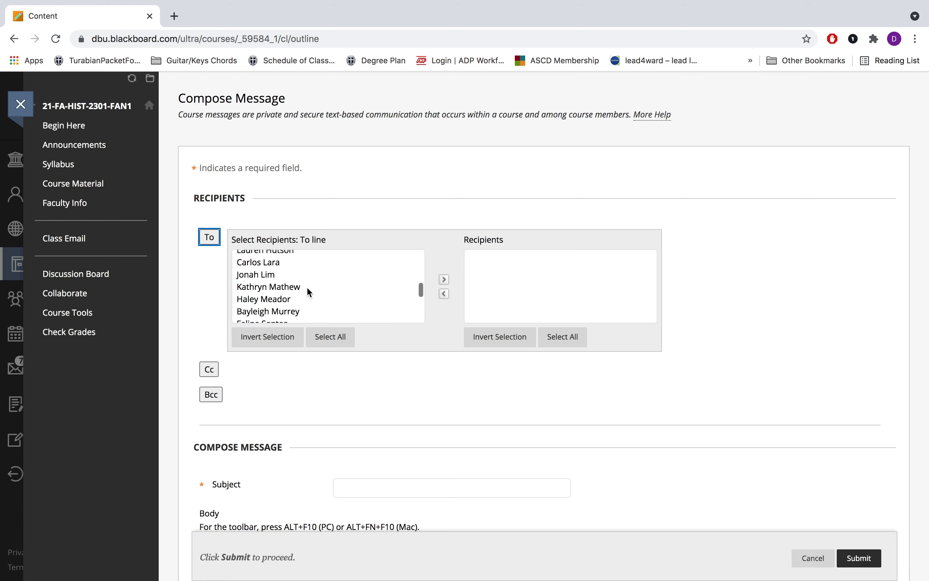
{"action": "scroll", "coordinate": [307, 291], "scroll_direction": "down", "scroll_amount": 2}
{"action": "left_click", "coordinate": [307, 293]}
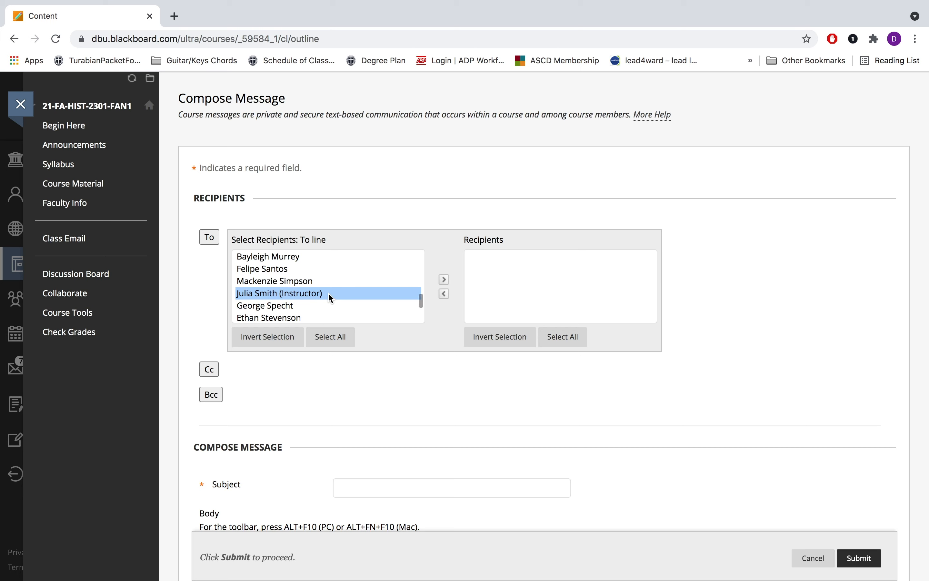
{"action": "left_click", "coordinate": [444, 280]}
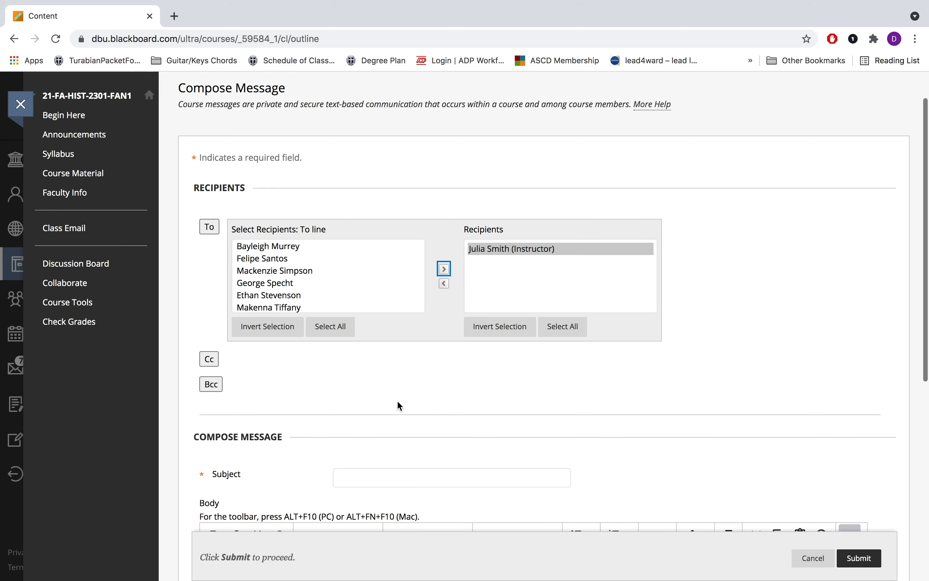
{"action": "scroll", "coordinate": [397, 400], "scroll_direction": "down", "scroll_amount": 3}
{"action": "scroll", "coordinate": [389, 393], "scroll_direction": "down", "scroll_amount": 1}
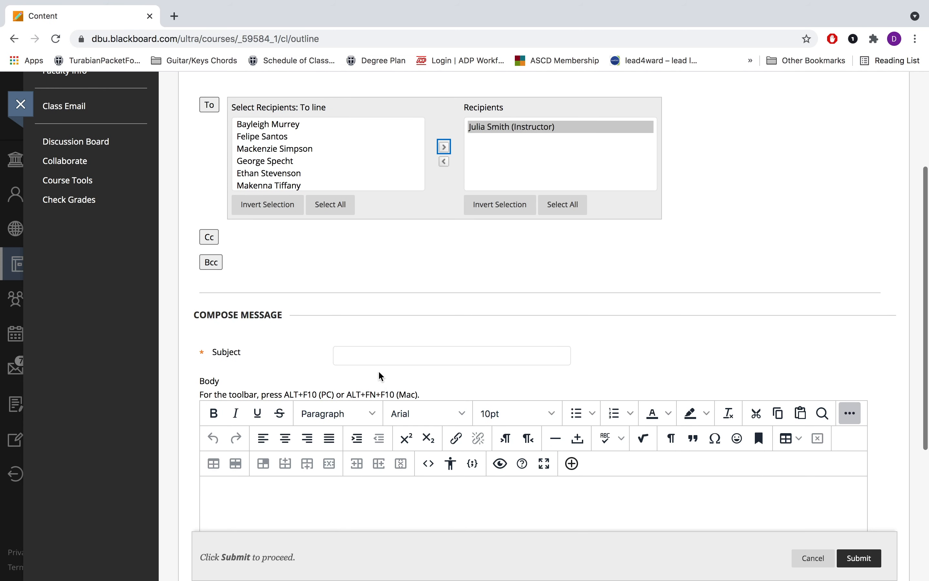
{"action": "left_click", "coordinate": [369, 344]}
{"action": "scroll", "coordinate": [371, 347], "scroll_direction": "down", "scroll_amount": 2}
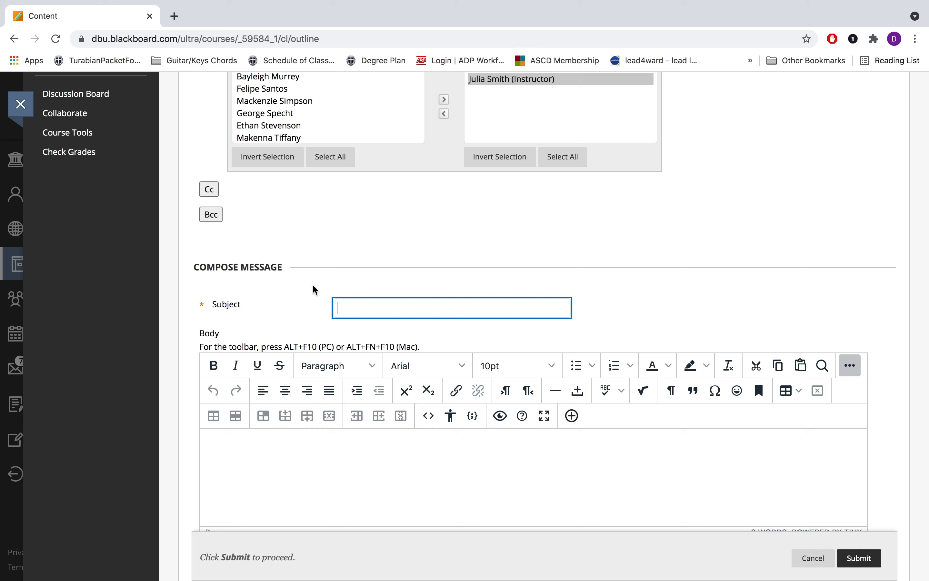
Enter 'Questions About the Syllabus' as the message subject
{"action": "type", "text": "Questions About the Syllabus"}
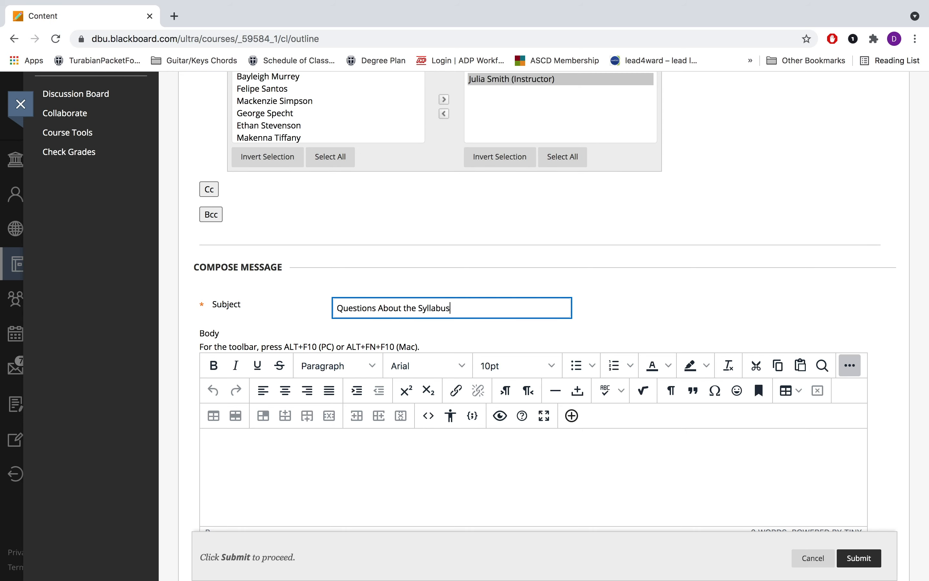
{"action": "scroll", "coordinate": [383, 255], "scroll_direction": "down", "scroll_amount": 3}
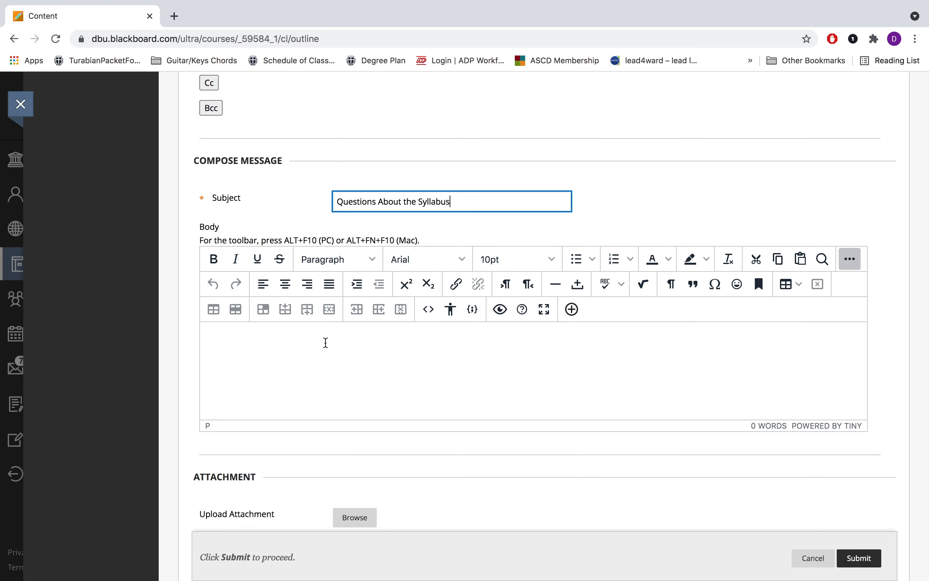
Write a good-morning greeting to the professor and introduce yourself from the World Civilizations 1 class
{"action": "left_click", "coordinate": [381, 340]}
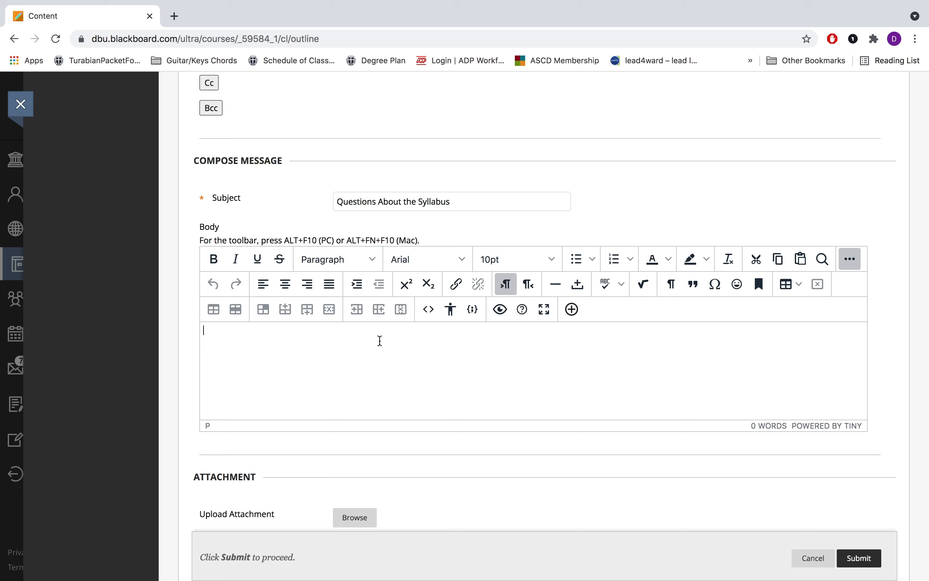
{"action": "type", "text": "Good morning Professo "}
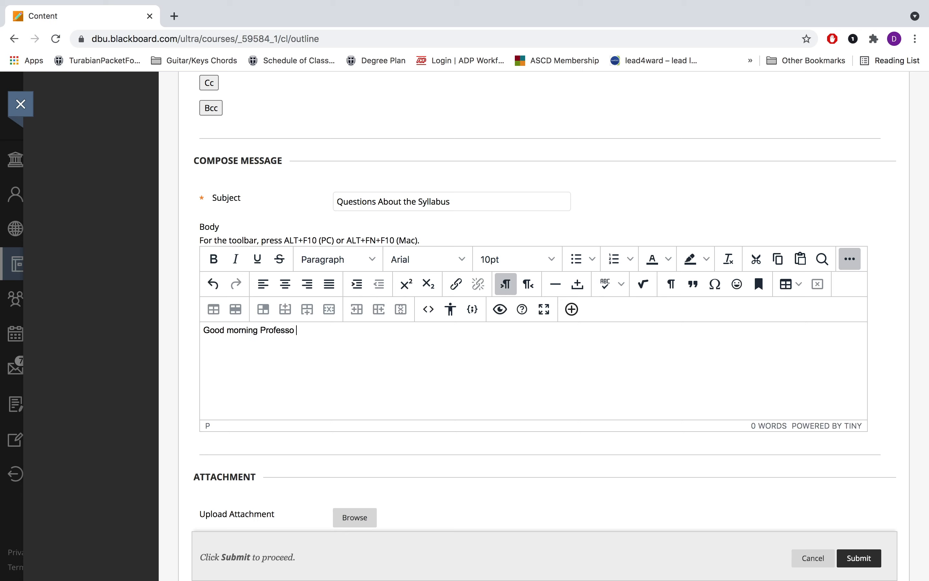
{"action": "type", "text": "r"}
{"action": "key", "text": "BackSpace"}
{"action": "key", "text": "BackSpace"}
{"action": "type", "text": "r Smith!"}
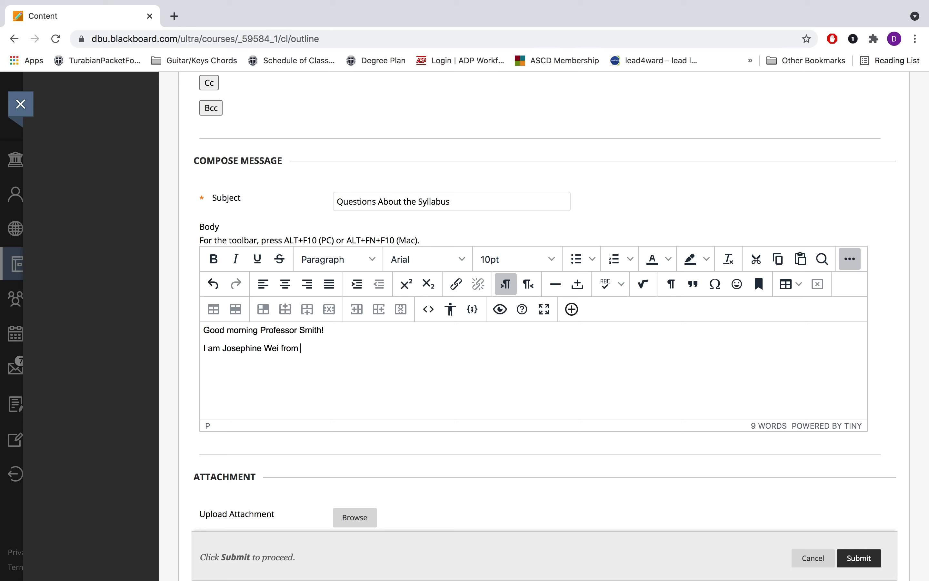
{"action": "type", "text": "your World Civilizations 1 c"}
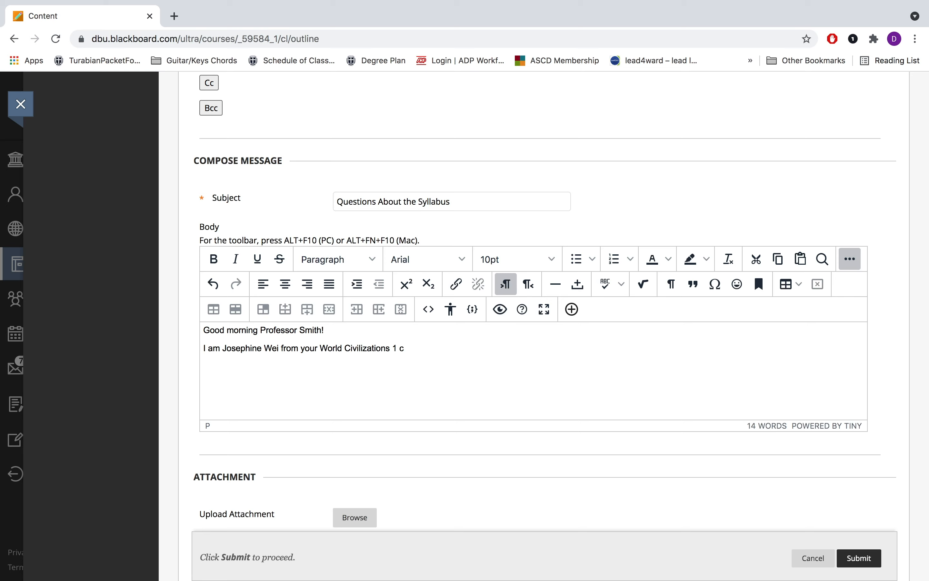
{"action": "type", "text": "lass/"}
Add 'I have a few questions about the assignments in the syllabus. When are you available to meet?'
{"action": "type", "text": "I have a few qe"}
{"action": "key", "text": "BackSpace"}
{"action": "type", "text": "uestions about the assign"}
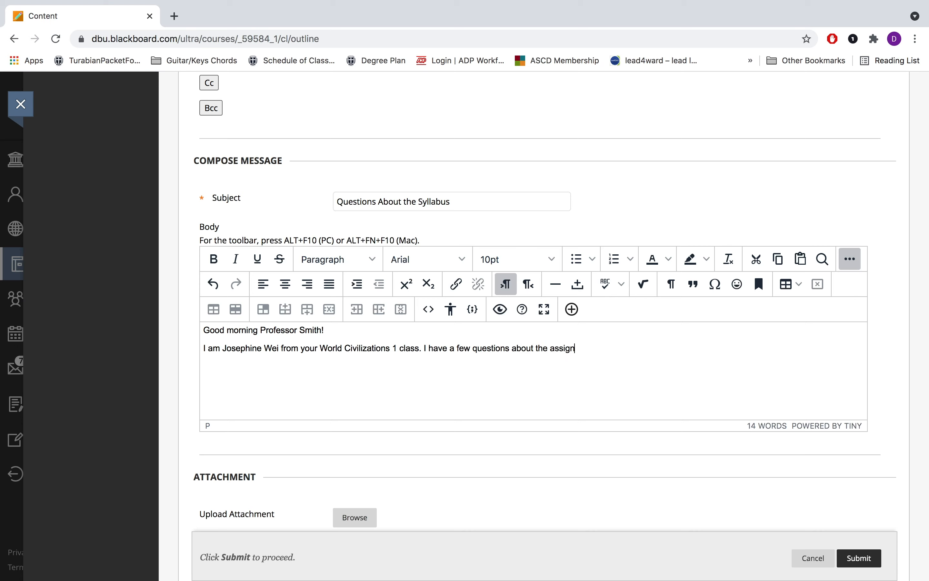
{"action": "type", "text": "ments in the sylabbu"}
{"action": "key", "text": "BackSpace"}
{"action": "key", "text": "BackSpace"}
{"action": "key", "text": "BackSpace"}
{"action": "key", "text": "BackSpace"}
{"action": "type", "text": "la"}
{"action": "type", "text": "bus"}
{"action": "type", "text": "When are yu"}
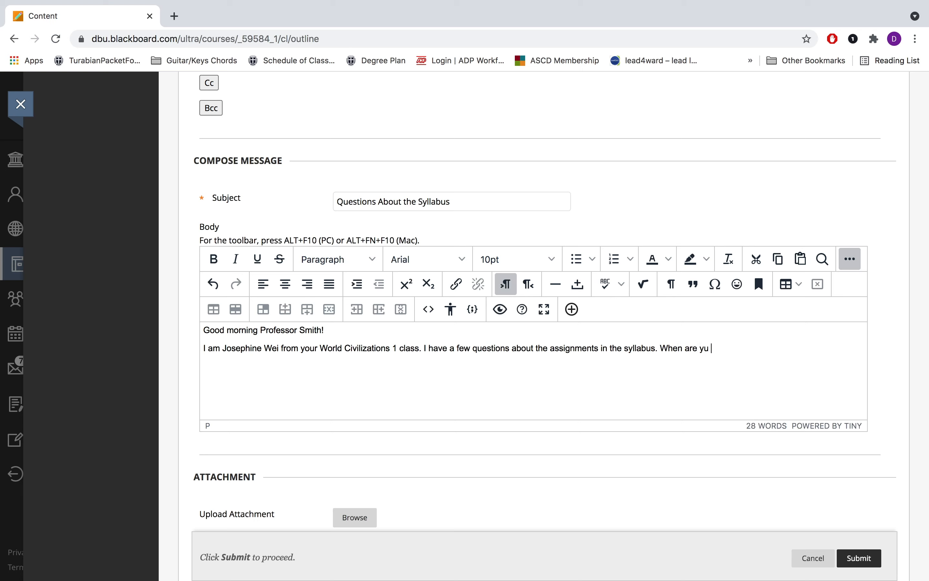
{"action": "key", "text": "BackSpace"}
{"action": "key", "text": "BackSpace"}
{"action": "type", "text": "ou avaibal"}
{"action": "key", "text": "BackSpace"}
{"action": "key", "text": "BackSpace"}
{"action": "key", "text": "BackSpace"}
{"action": "type", "text": "lable to meet?"}
{"action": "key", "text": "Return"}
Close with a thank-you line, 'I look forward to meeting with you.', and sign with the sender's name
{"action": "type", "text": "Thank you pr"}
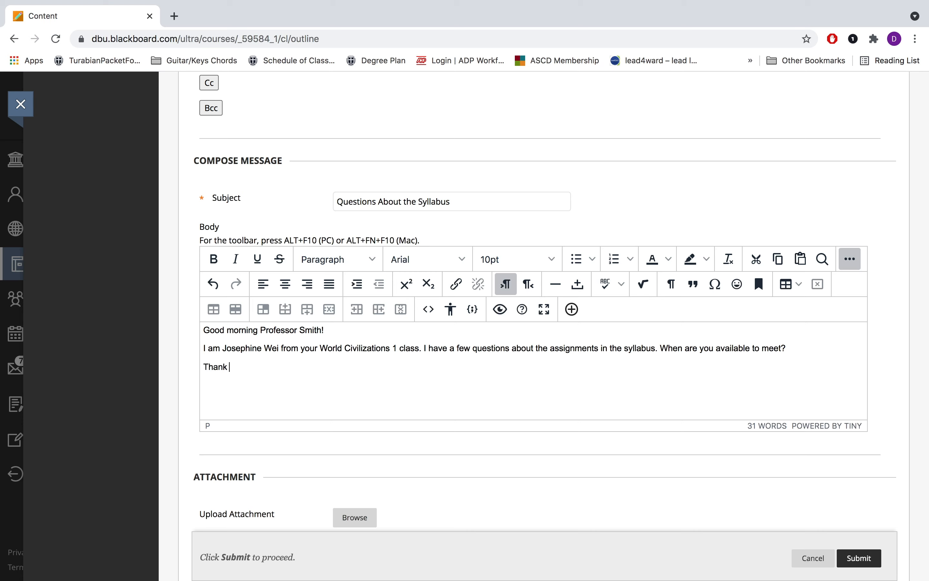
{"action": "key", "text": "BackSpace"}
{"action": "key", "text": "BackSpace"}
{"action": "type", "text": "Professor Smith! I loo"}
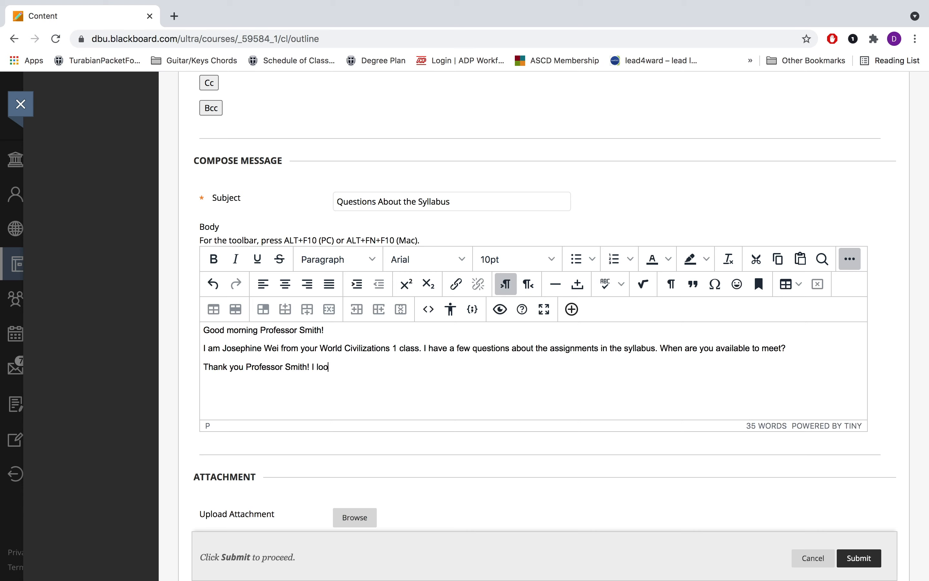
{"action": "type", "text": "k forward to meeting with you."}
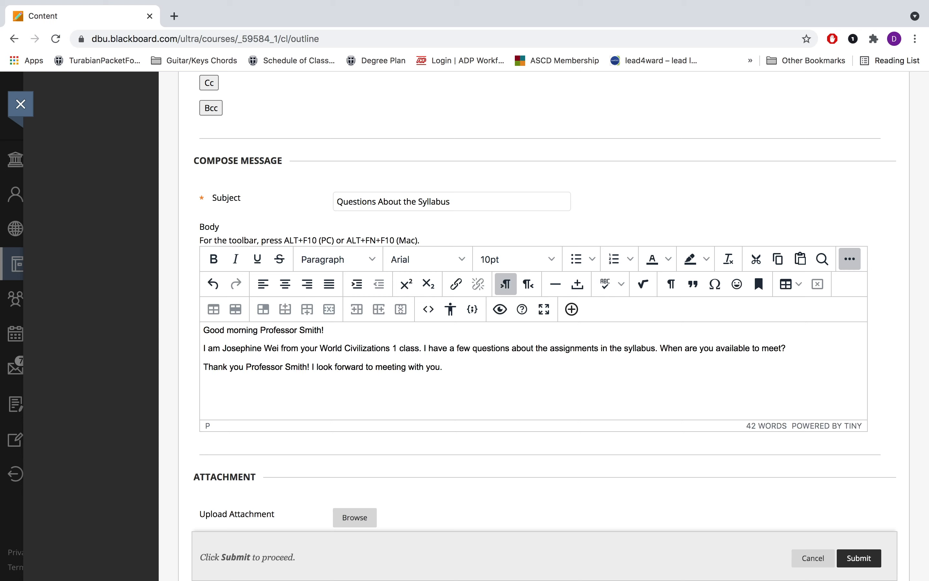
{"action": "key", "text": "Return"}
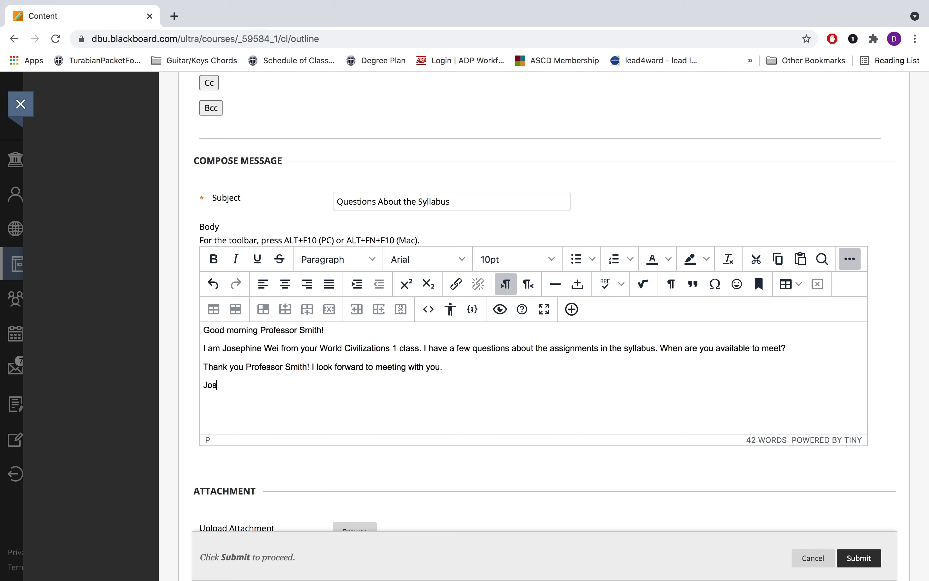
{"action": "scroll", "coordinate": [381, 346], "scroll_direction": "down", "scroll_amount": 3}
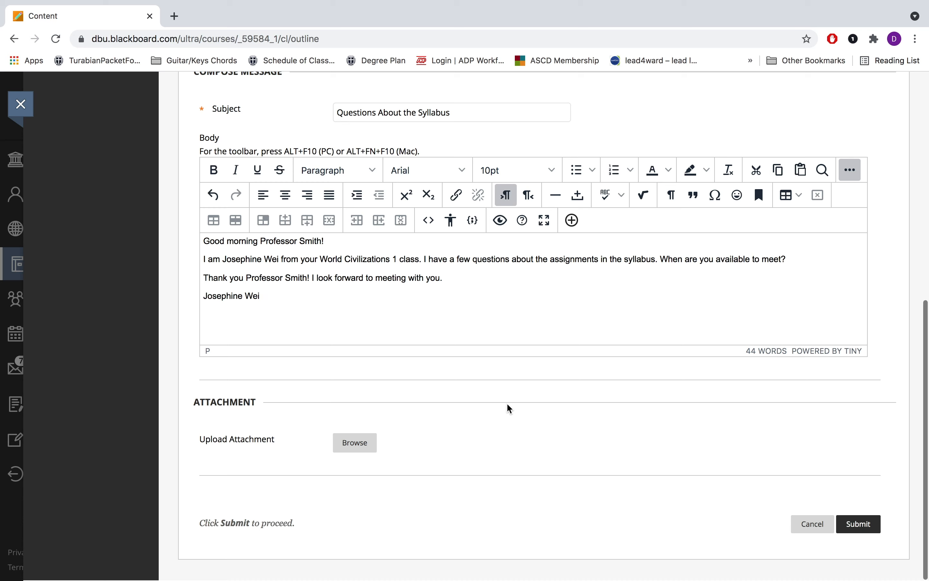